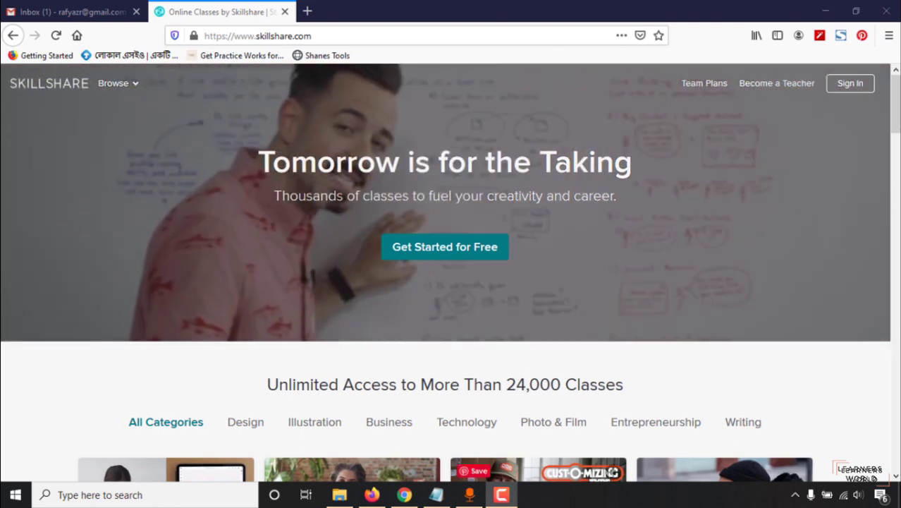
pyautogui.moveTo(507, 384); pyautogui.dragTo(562, 384)
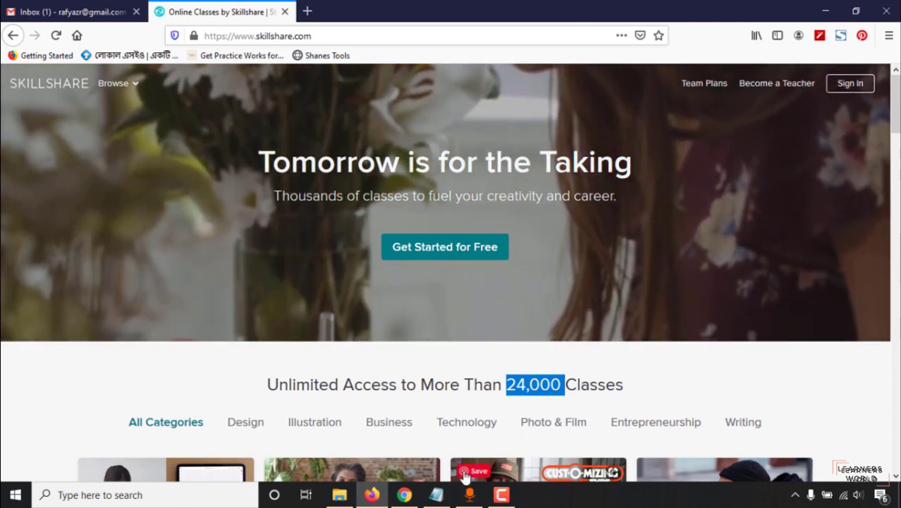
pyautogui.click(438, 495)
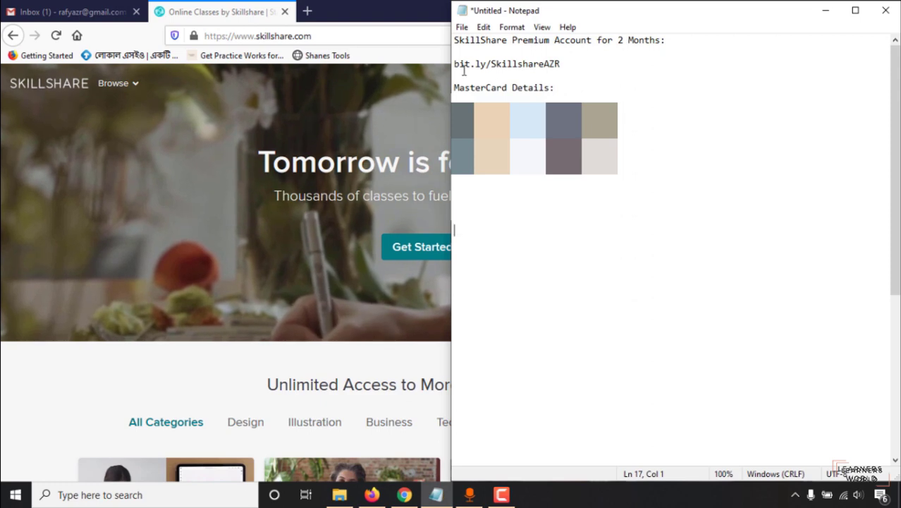
pyautogui.click(522, 75)
pyautogui.moveTo(455, 64); pyautogui.dragTo(563, 65)
pyautogui.rightClick(513, 66)
pyautogui.click(536, 101)
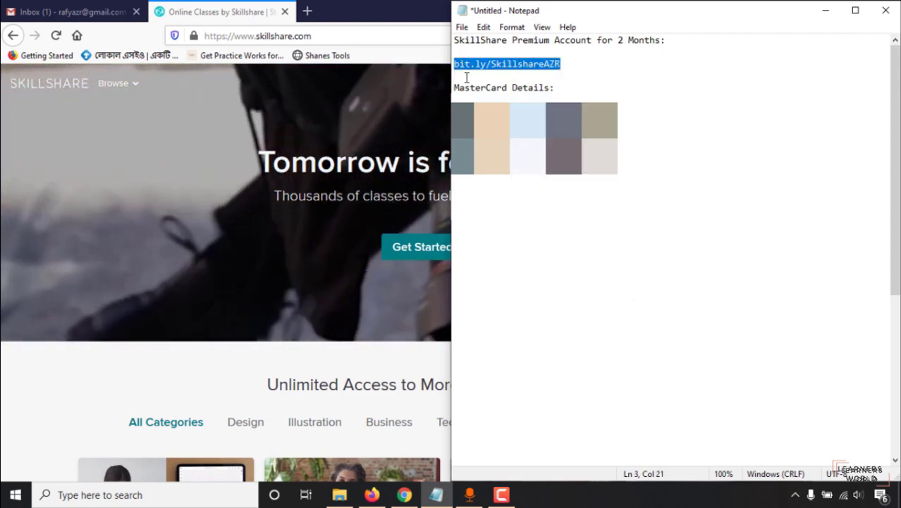
pyautogui.click(338, 69)
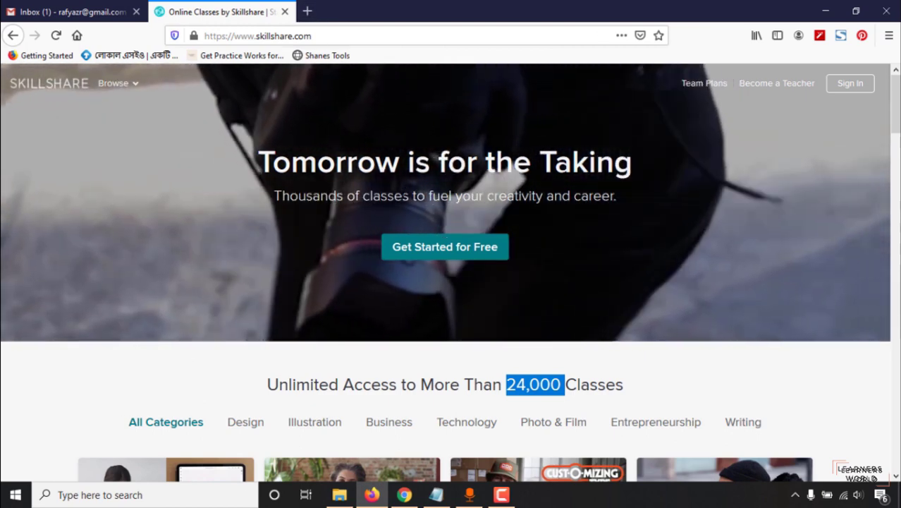
# Open the referral link in a new tab and start the 2-free-months Premium sign-up
pyautogui.hotkey('ctrl', 't')
pyautogui.rightClick(315, 35)
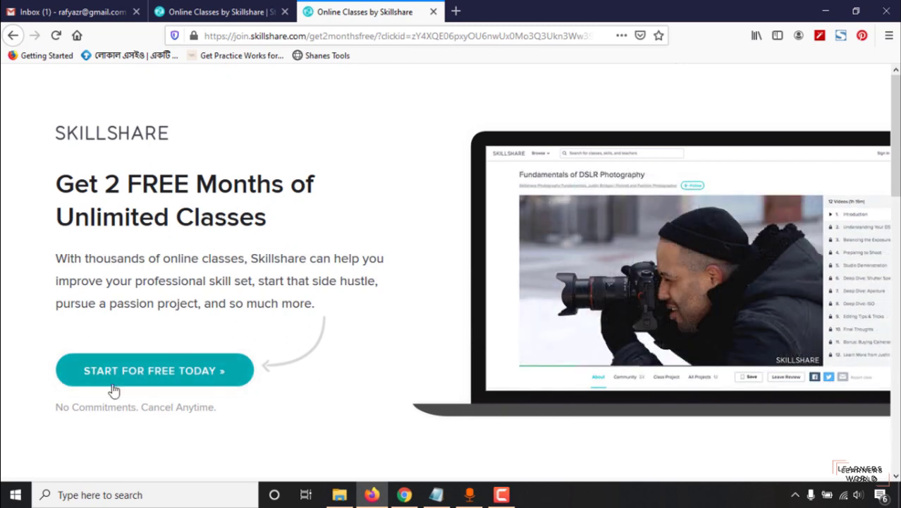
pyautogui.click(196, 385)
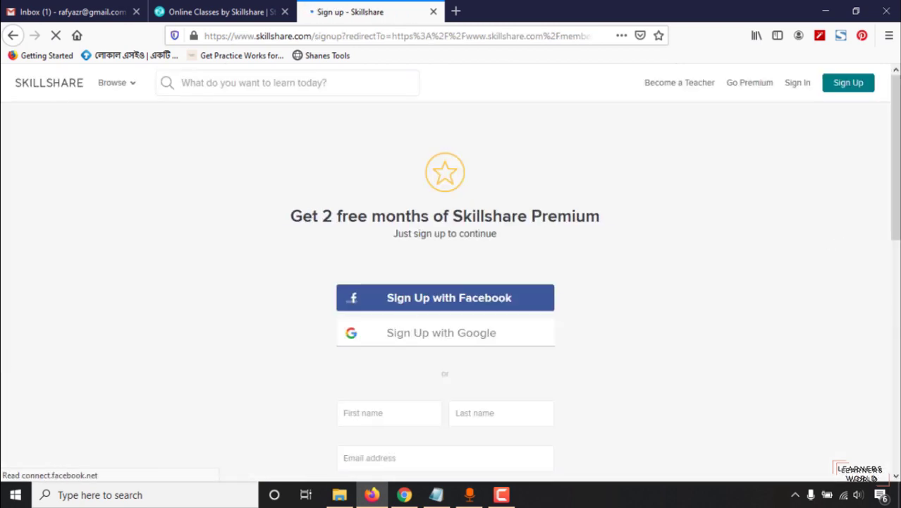
# Enter the account holder's first and last name in the sign-up form
pyautogui.scroll(-2, 748, 236)
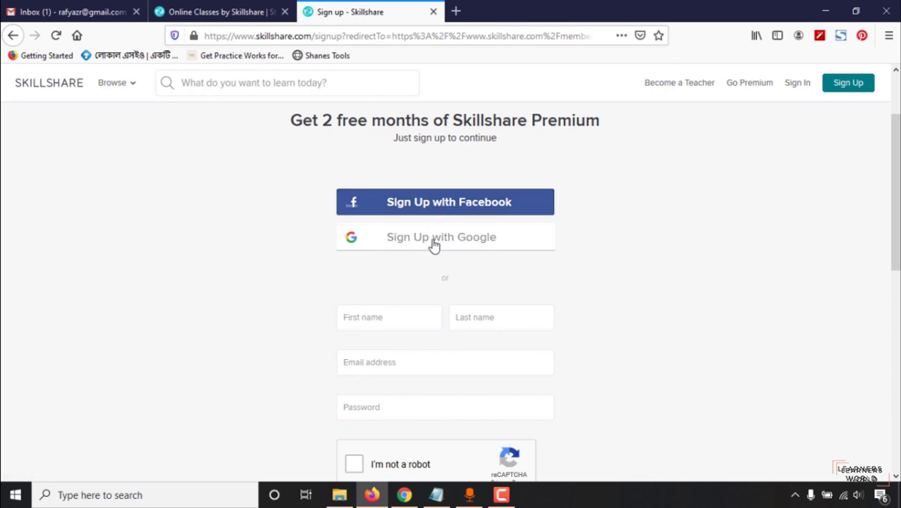
pyautogui.scroll(-2, 497, 298)
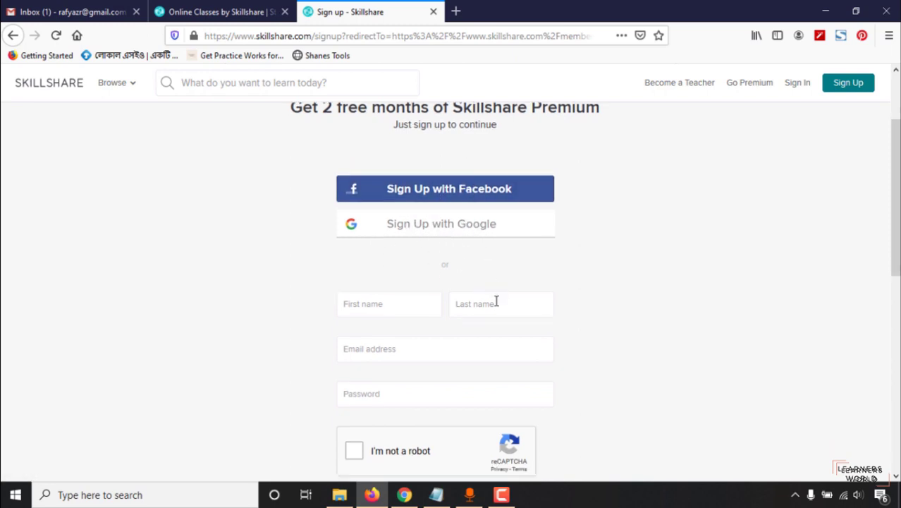
pyautogui.click(388, 249)
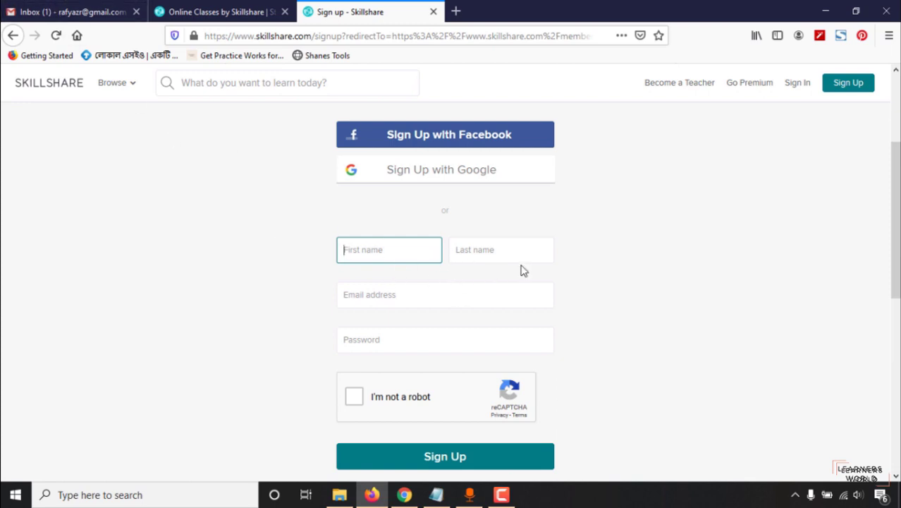
pyautogui.press('Tab')
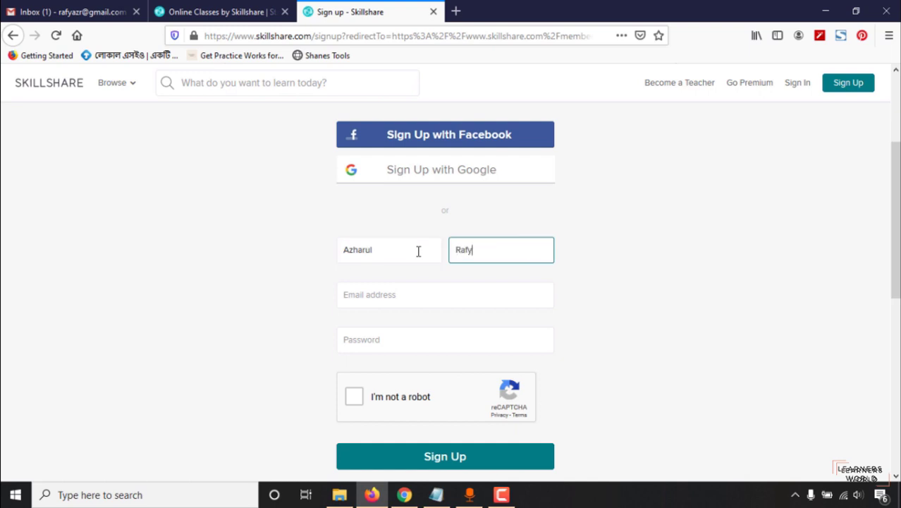
pyautogui.hotkey('ctrl', 'a')
# Add the e-mail and password, pass the robot check, sign up, and save the login in Firefox
pyautogui.click(406, 294)
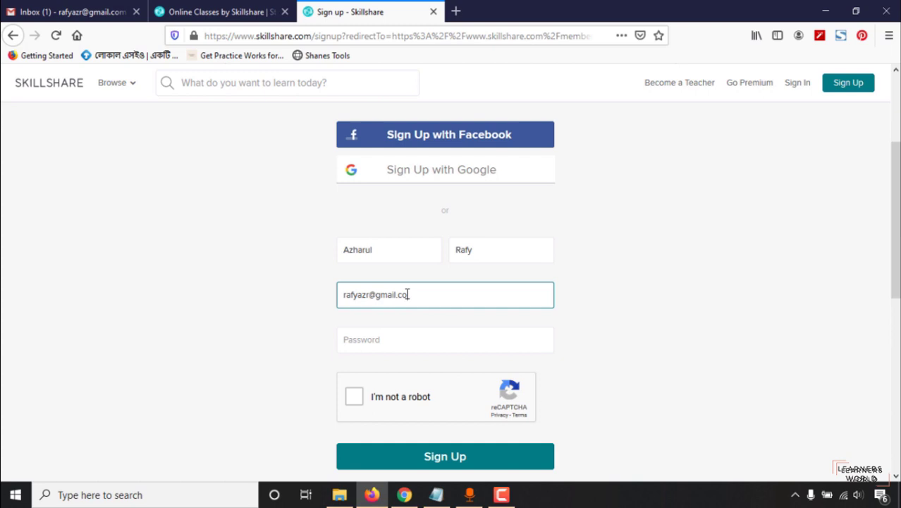
pyautogui.click(434, 346)
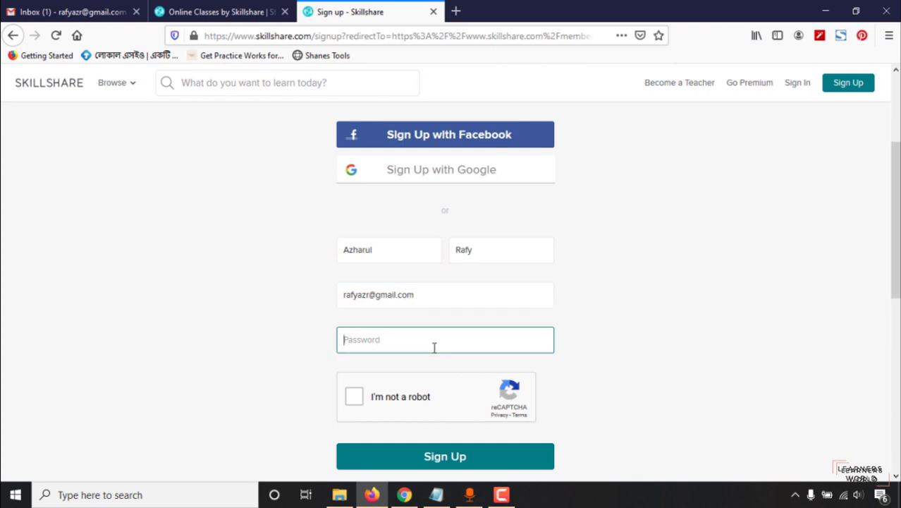
pyautogui.write('••••••••••••••')
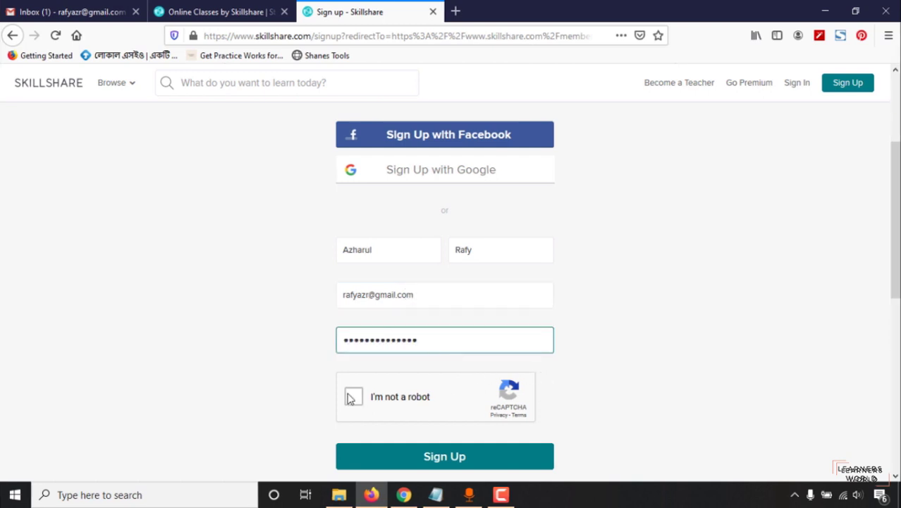
pyautogui.click(356, 399)
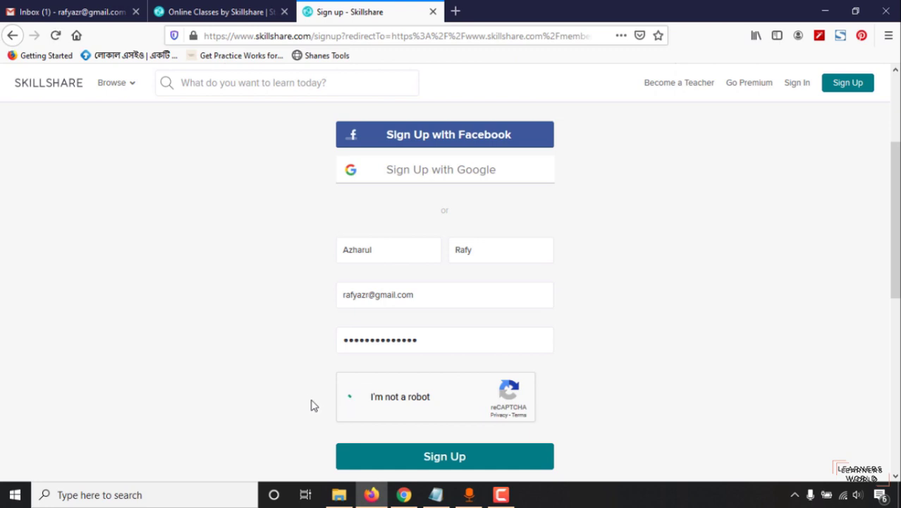
pyautogui.click(450, 460)
pyautogui.click(286, 152)
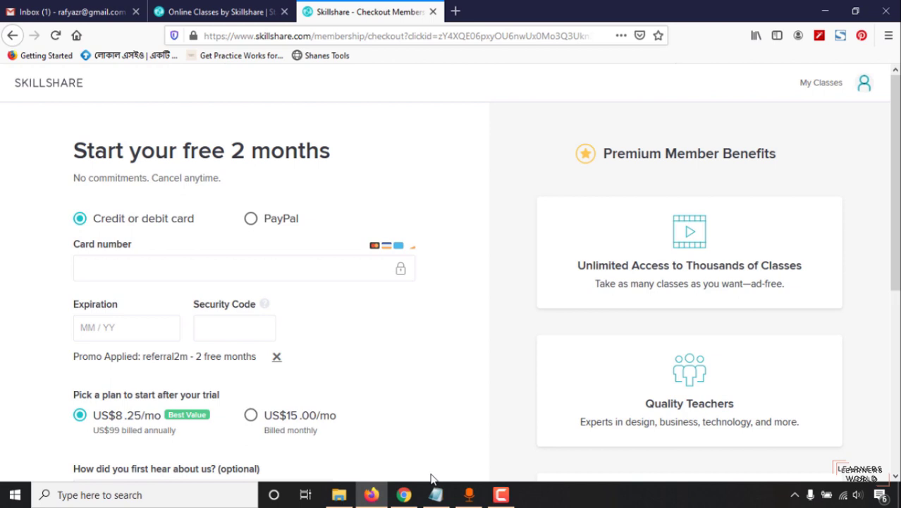
# Fill in the card number from the notes and complete the expiration date
pyautogui.hotkey('alt', 'Tab')
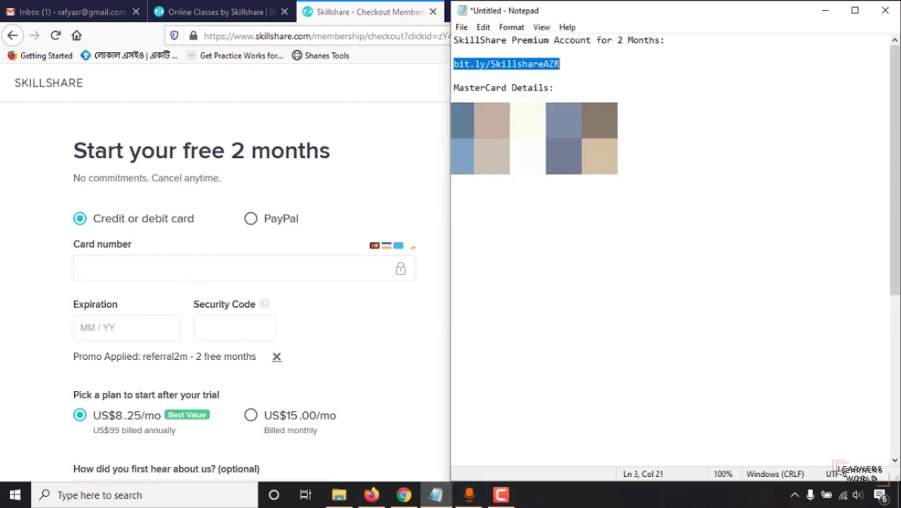
pyautogui.click(560, 111)
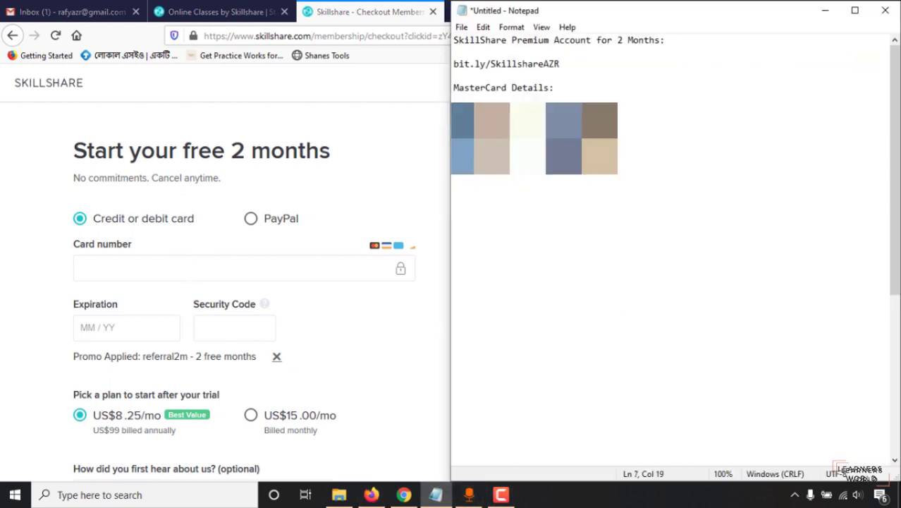
pyautogui.click(178, 263)
pyautogui.hotkey('ctrl', 'v')
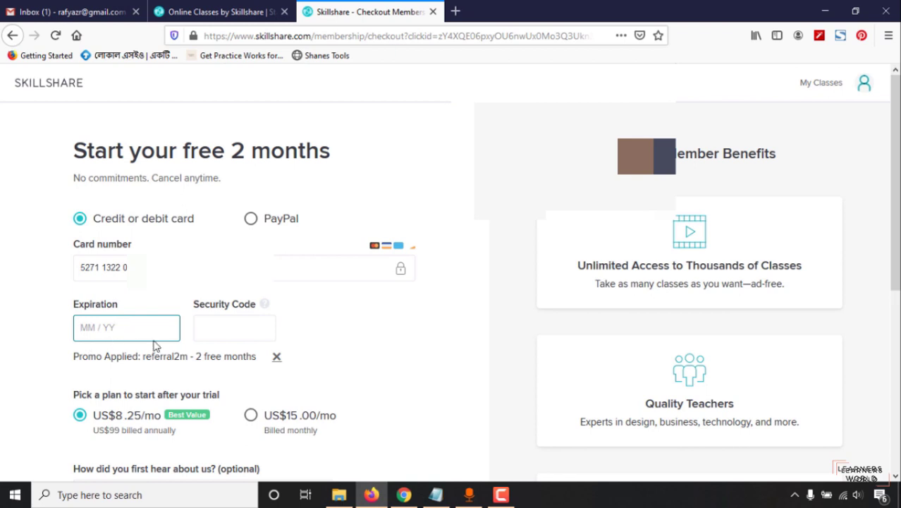
pyautogui.click(430, 498)
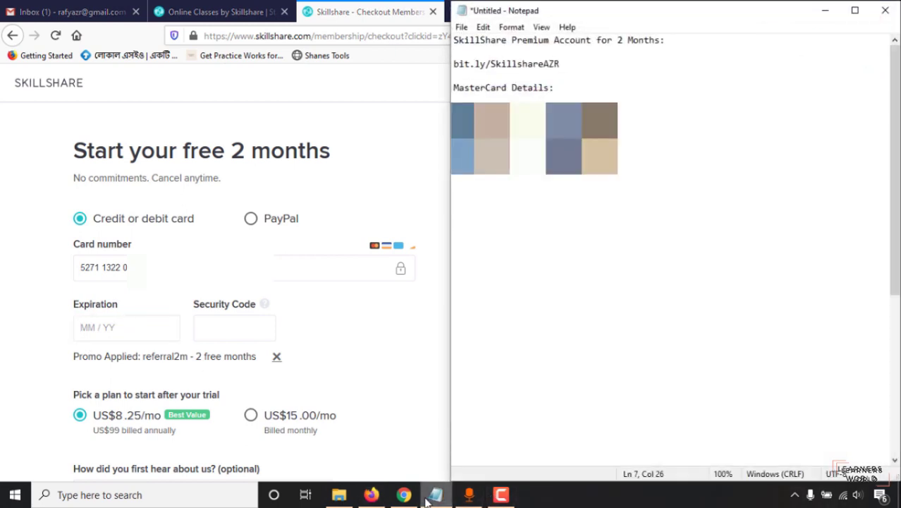
pyautogui.click(434, 496)
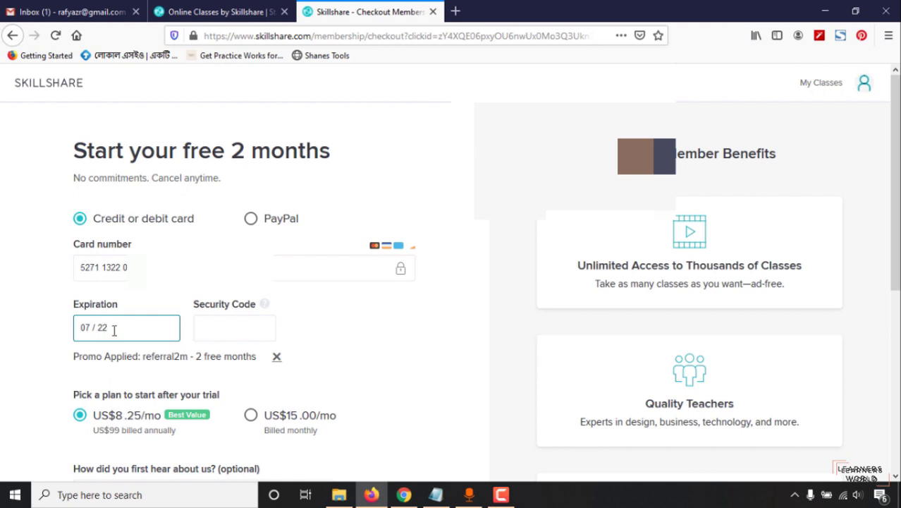
pyautogui.click(49, 322)
# Copy the card's security code from Notepad and paste it into the Security Code field
pyautogui.click(213, 327)
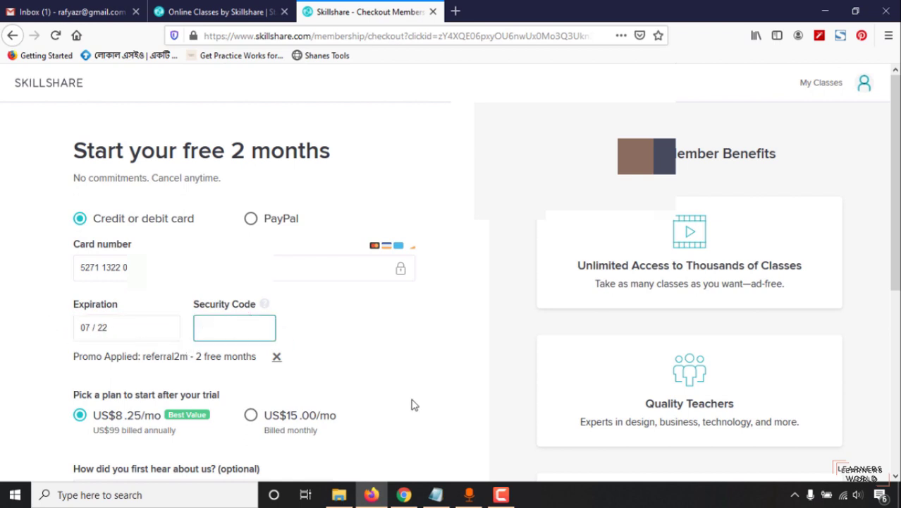
pyautogui.click(437, 494)
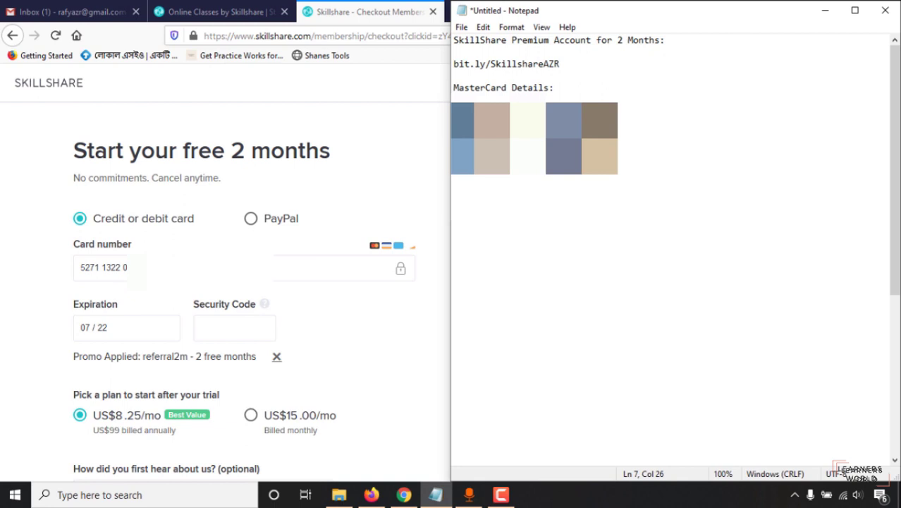
pyautogui.rightClick(581, 103)
pyautogui.click(336, 323)
pyautogui.click(261, 311)
pyautogui.click(247, 327)
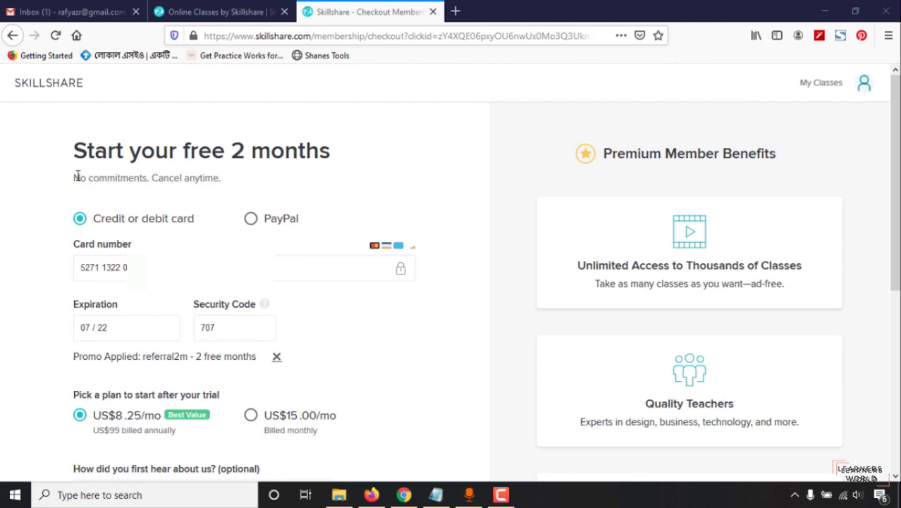
# Answer 'Online search' for how you first heard about Skillshare and start the free 2-month trial
pyautogui.moveTo(153, 180); pyautogui.dragTo(221, 139)
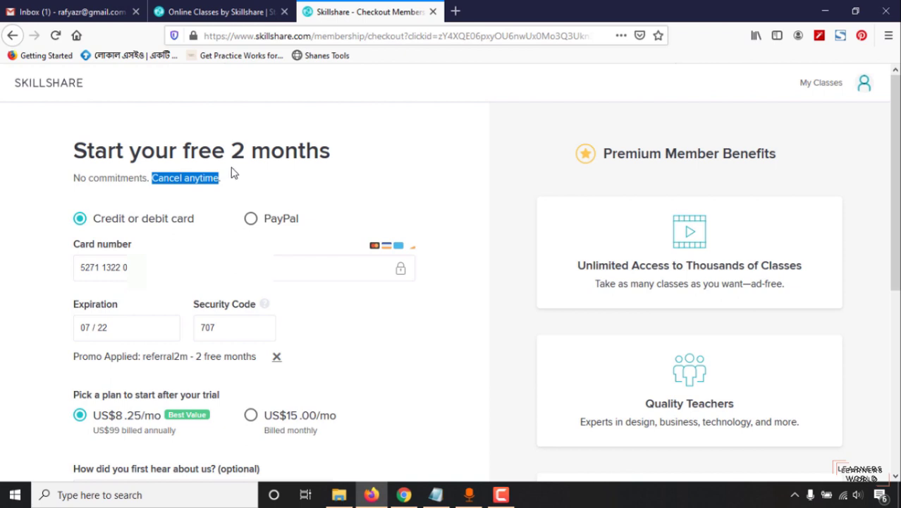
pyautogui.scroll(-2, 128, 299)
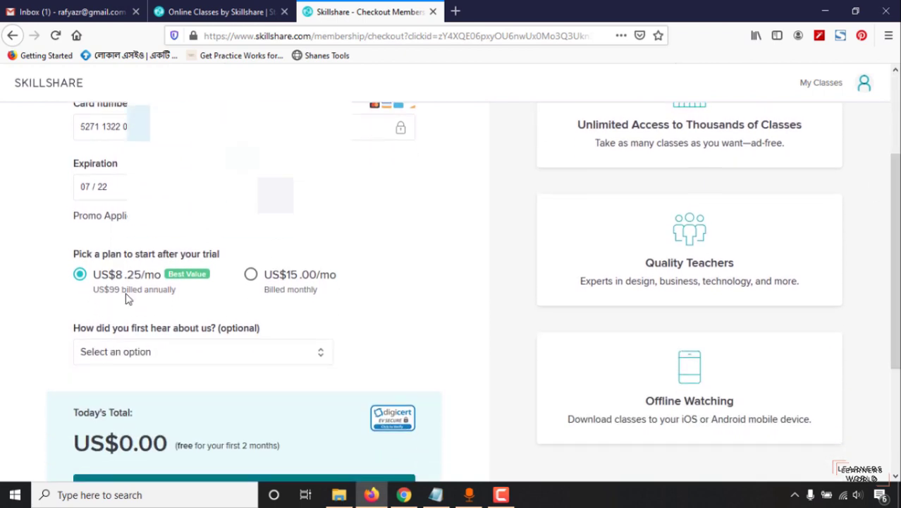
pyautogui.scroll(-1, 66, 311)
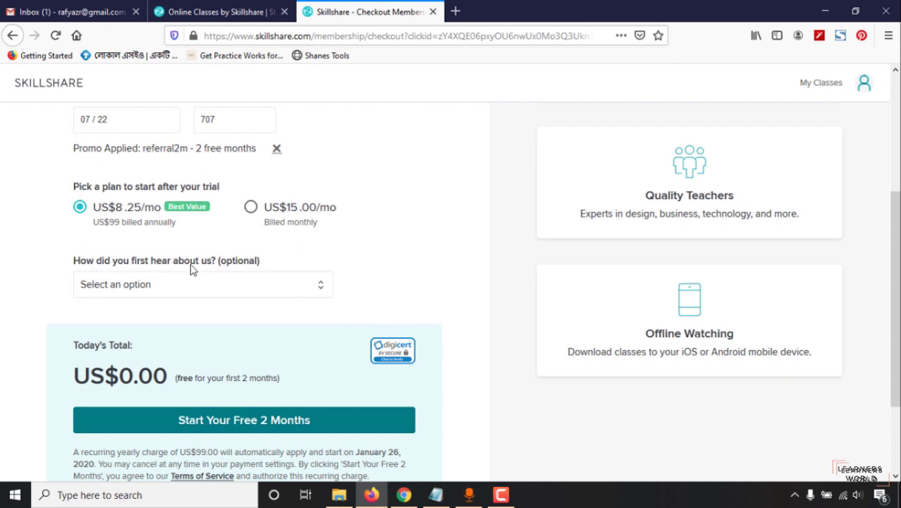
pyautogui.click(168, 301)
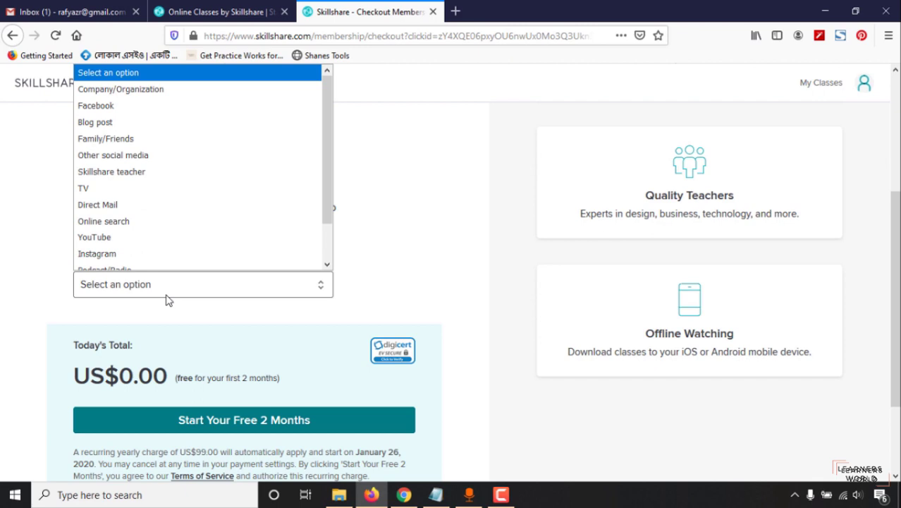
pyautogui.click(140, 221)
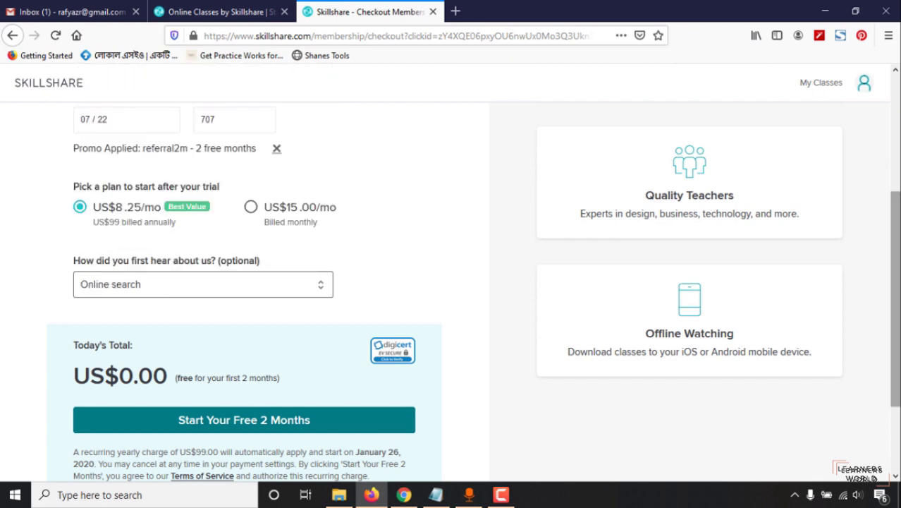
pyautogui.scroll(-2, 245, 369)
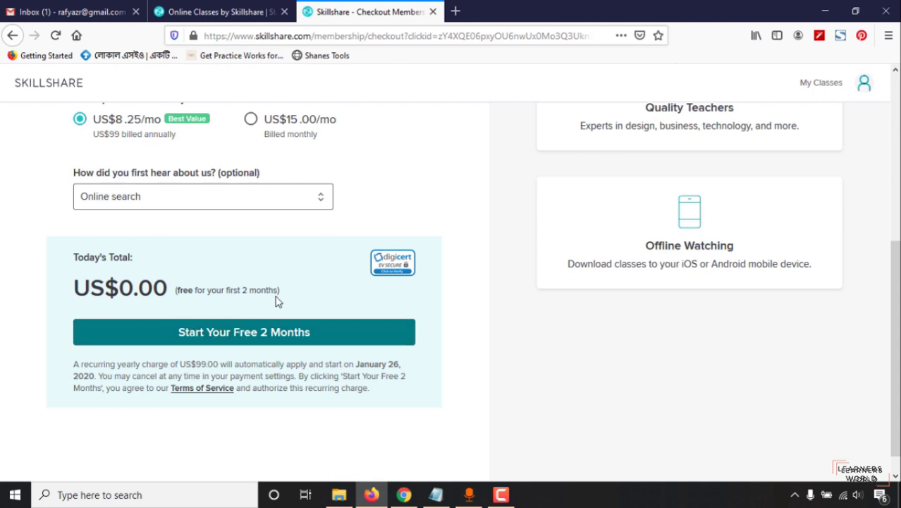
pyautogui.click(223, 340)
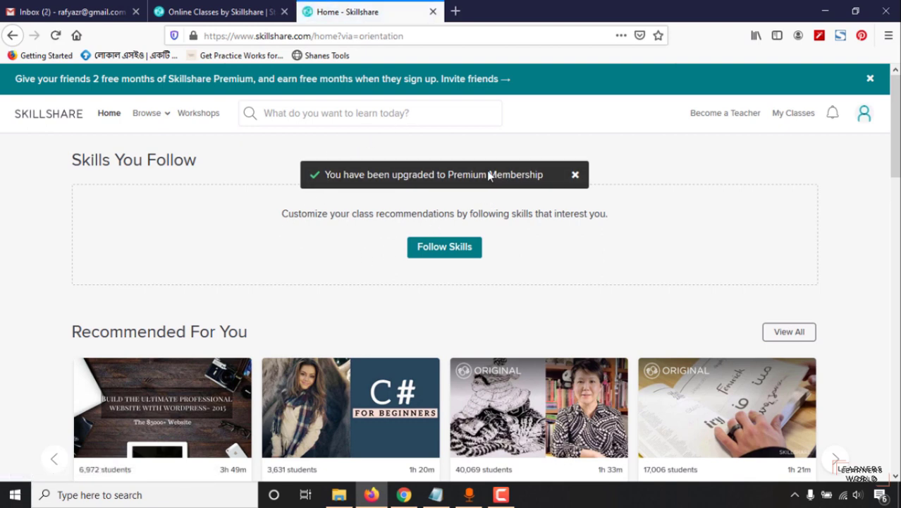
# Dismiss the invite banner, search Adobe Illustrator classes, and filter to Premium, leaving 2,081 results
pyautogui.click(872, 79)
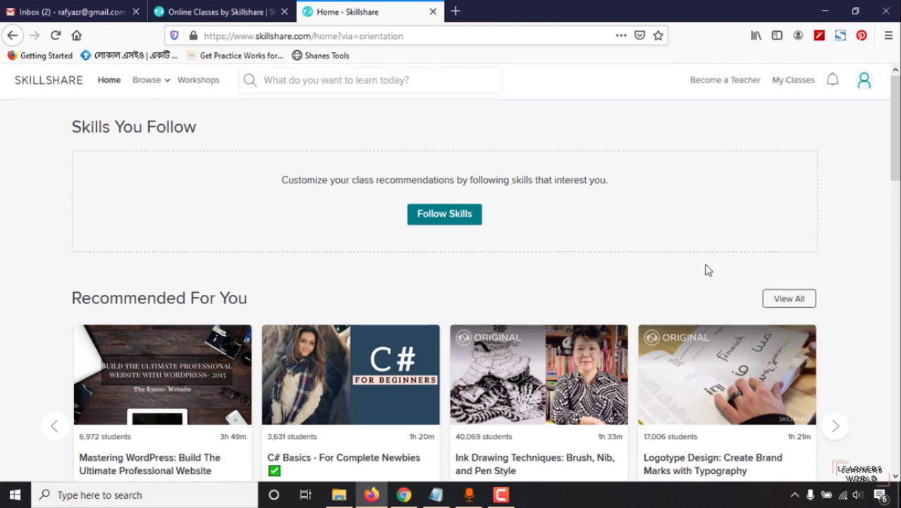
pyautogui.scroll(-4, 698, 272)
pyautogui.scroll(4, 637, 236)
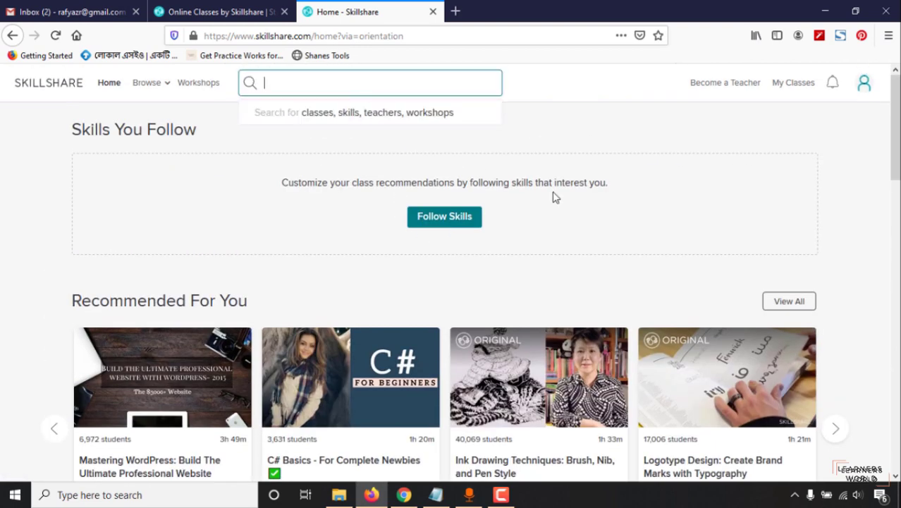
pyautogui.write('illustra')
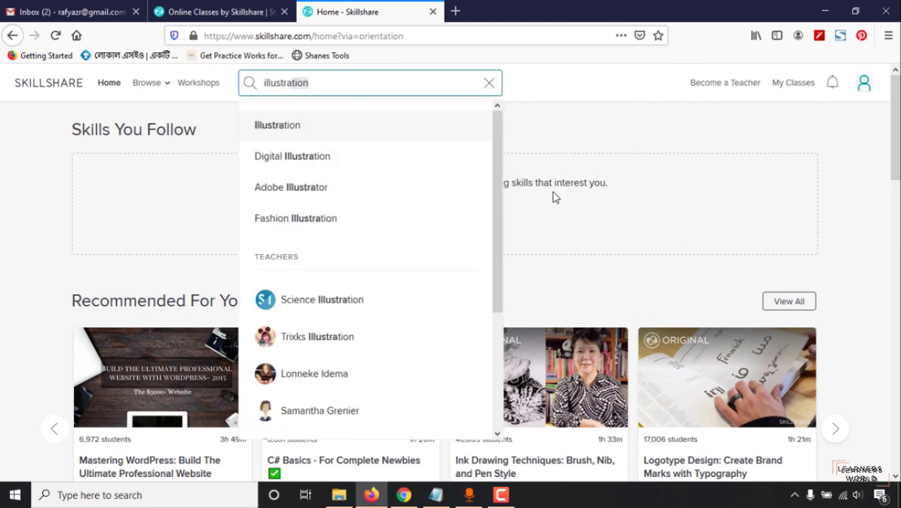
pyautogui.click(308, 189)
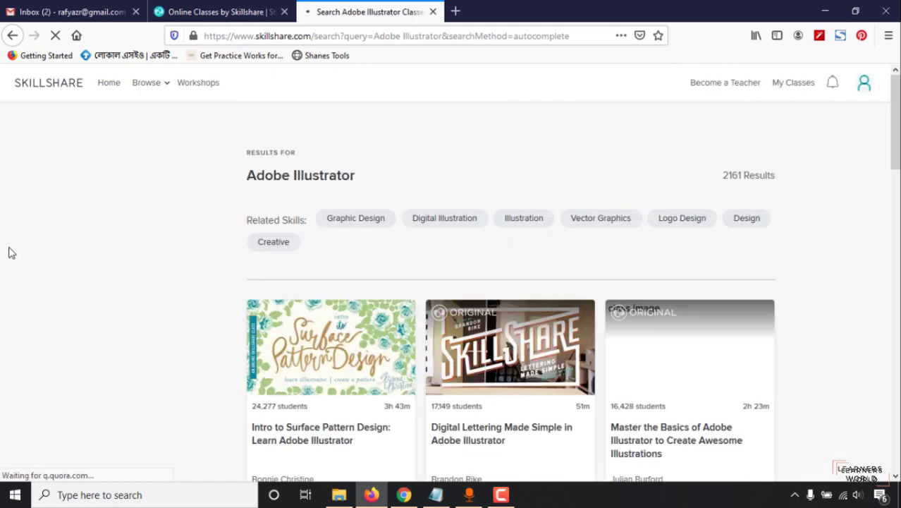
pyautogui.click(155, 199)
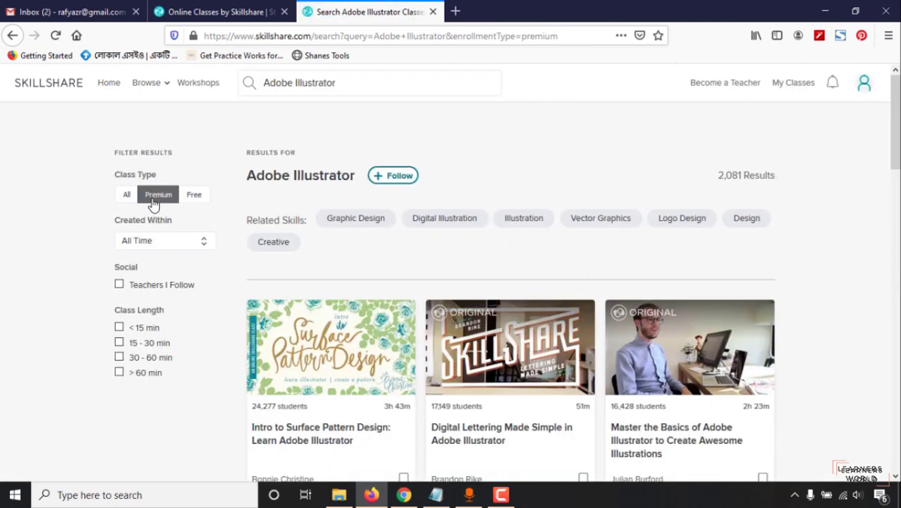
pyautogui.scroll(-2, 153, 205)
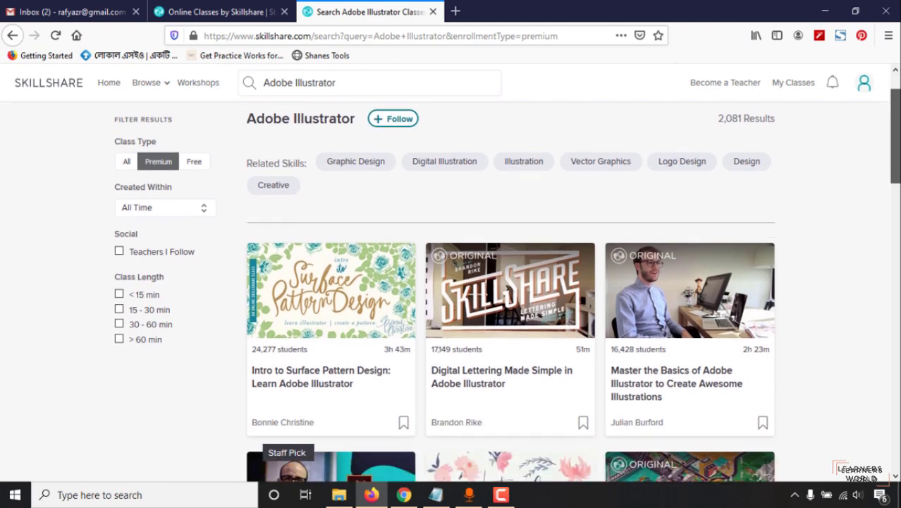
pyautogui.scroll(-2, 282, 310)
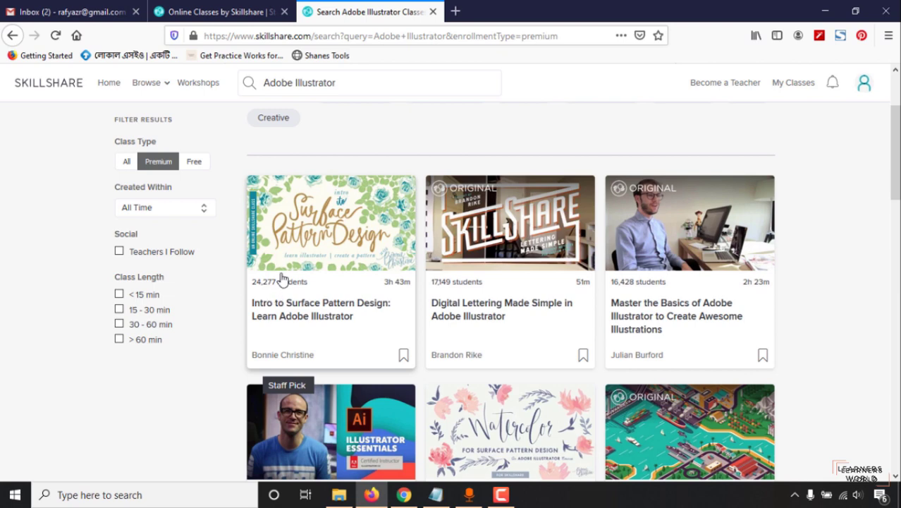
pyautogui.rightClick(336, 239)
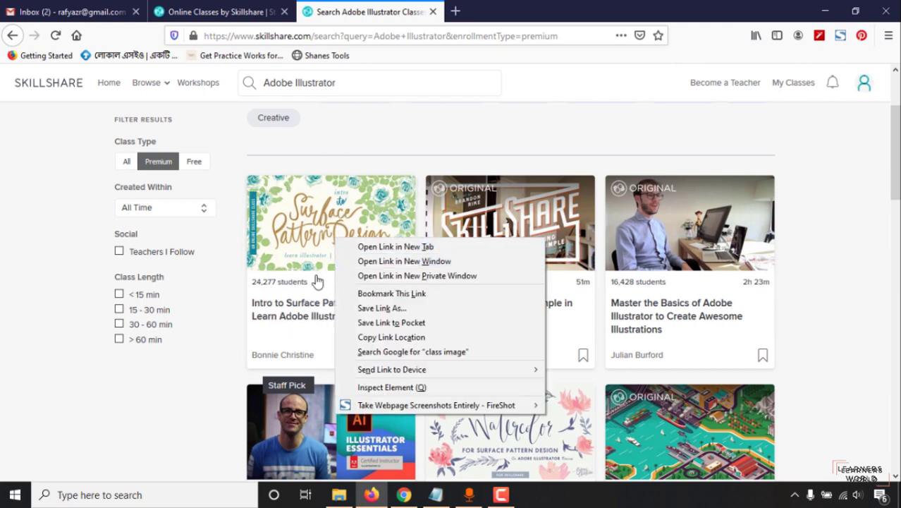
pyautogui.click(370, 247)
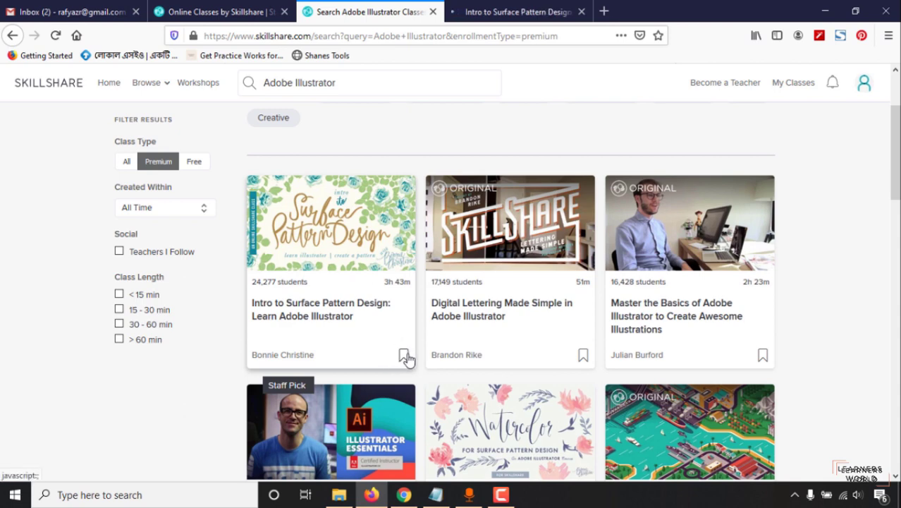
pyautogui.click(404, 355)
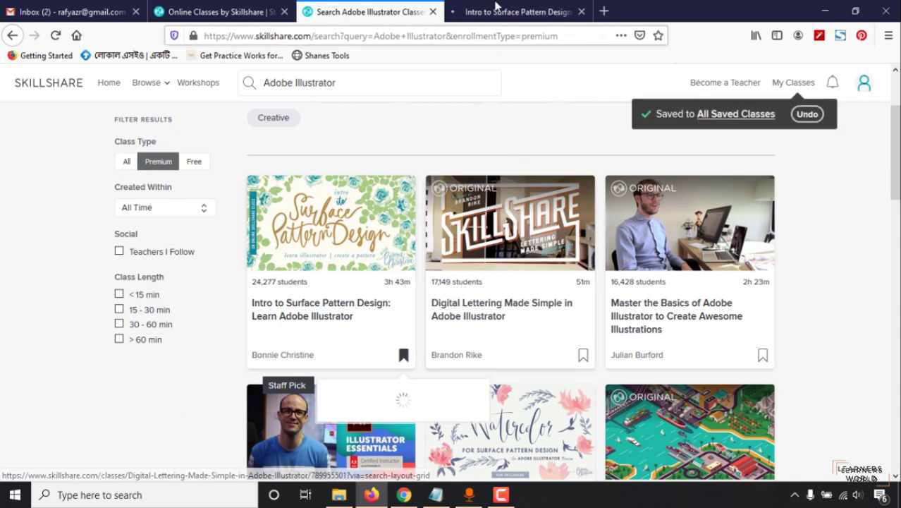
pyautogui.click(308, 255)
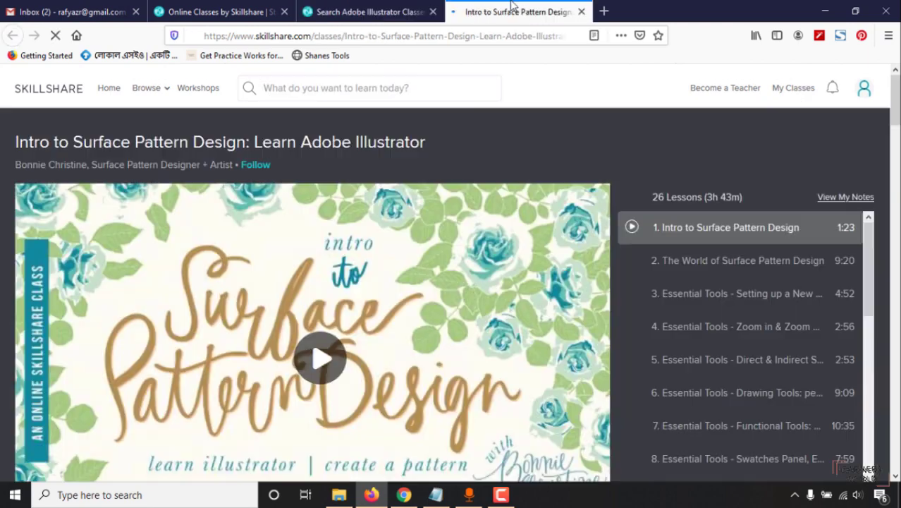
pyautogui.scroll(-1, 308, 255)
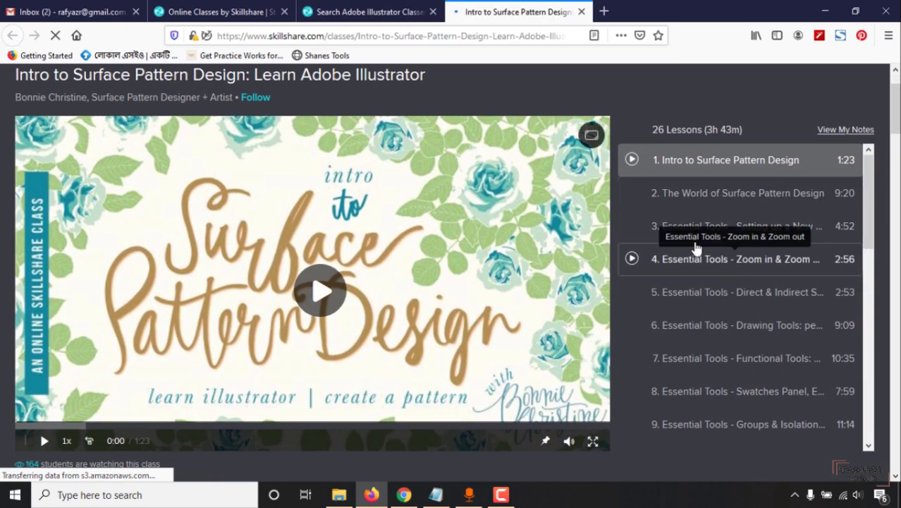
pyautogui.scroll(-10, 677, 366)
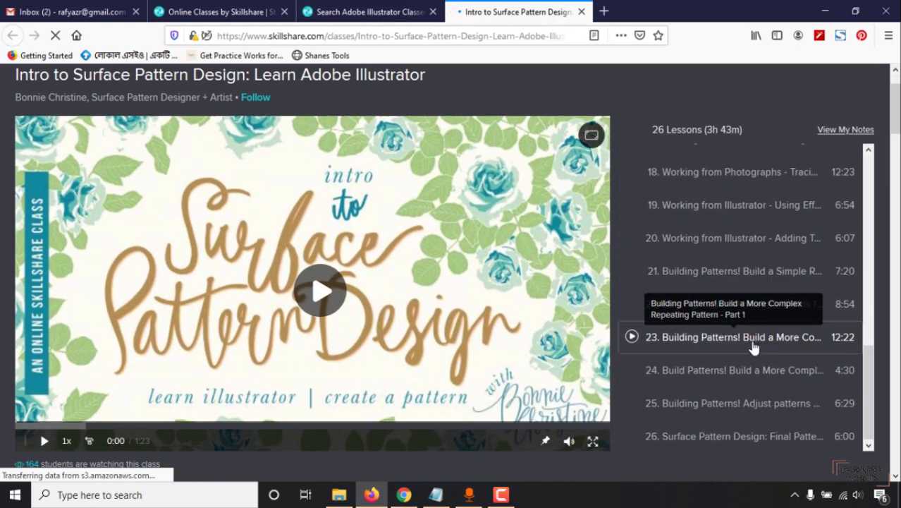
pyautogui.scroll(8, 628, 297)
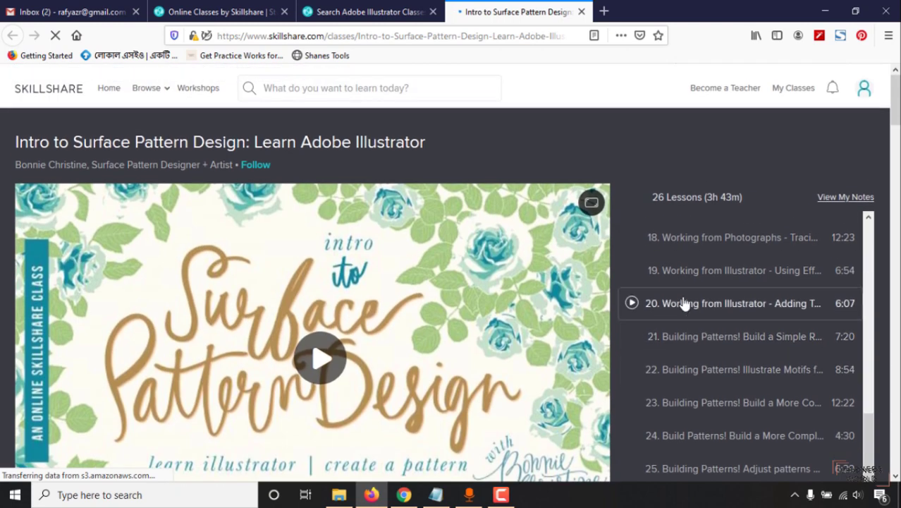
pyautogui.scroll(4, 693, 279)
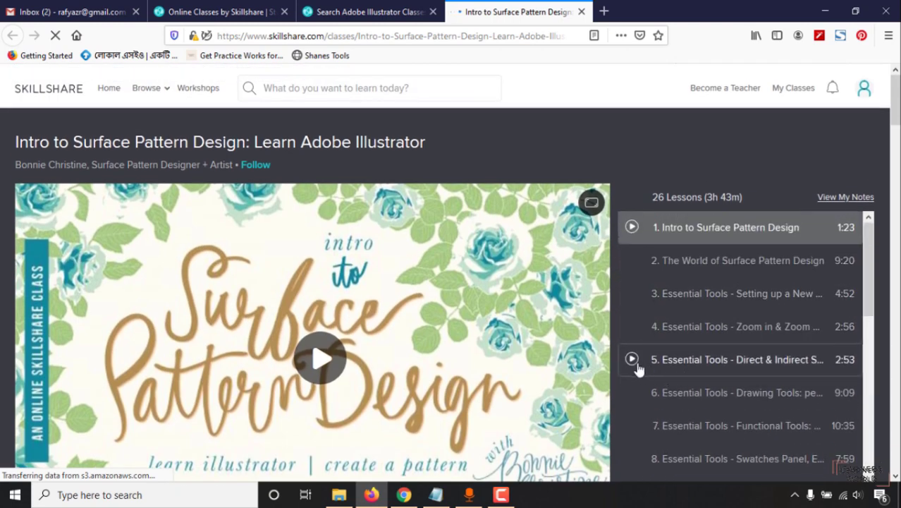
# Play lesson 5 on the direct and indirect selection tools, then pause it at 0:02
pyautogui.click(684, 368)
pyautogui.scroll(-2, 89, 318)
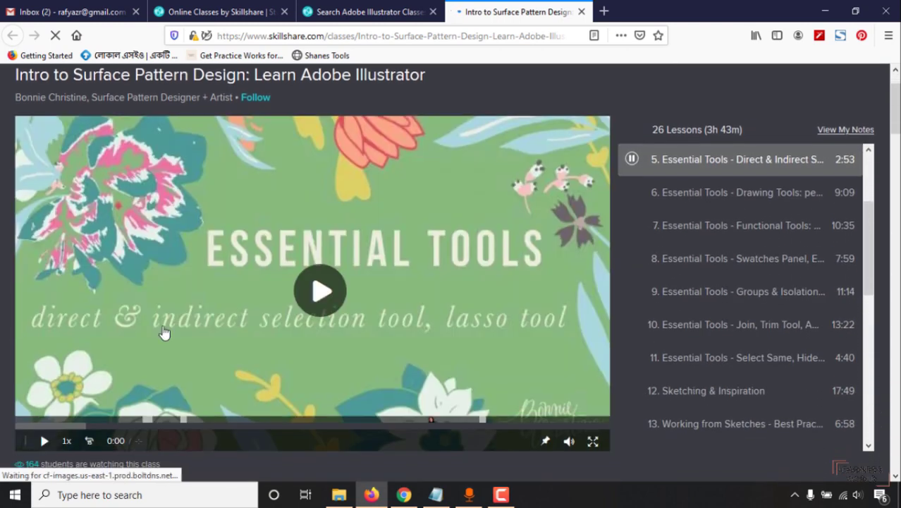
pyautogui.click(320, 296)
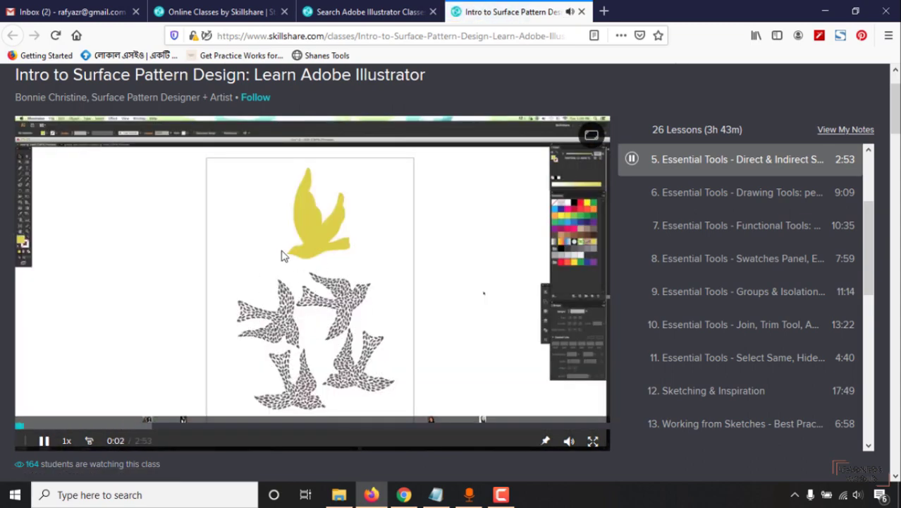
pyautogui.click(254, 267)
pyautogui.scroll(1, 384, 264)
pyautogui.scroll(2, 627, 210)
pyautogui.scroll(-15, 627, 209)
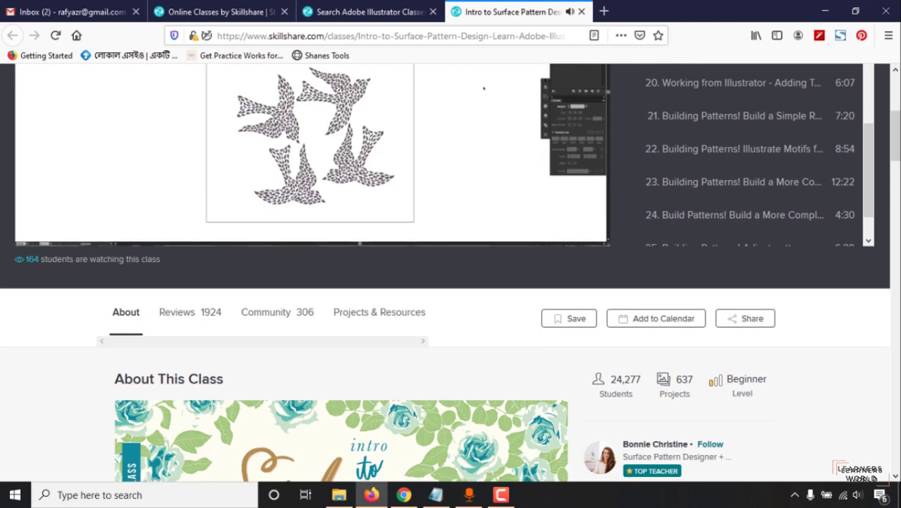
pyautogui.scroll(5, 630, 258)
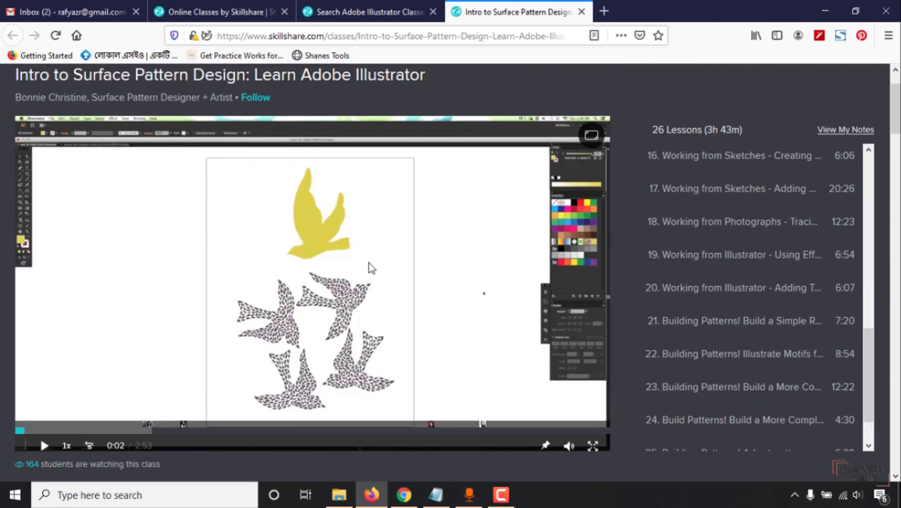
pyautogui.scroll(-3, 370, 264)
pyautogui.scroll(-3, 484, 90)
pyautogui.moveTo(747, 248)
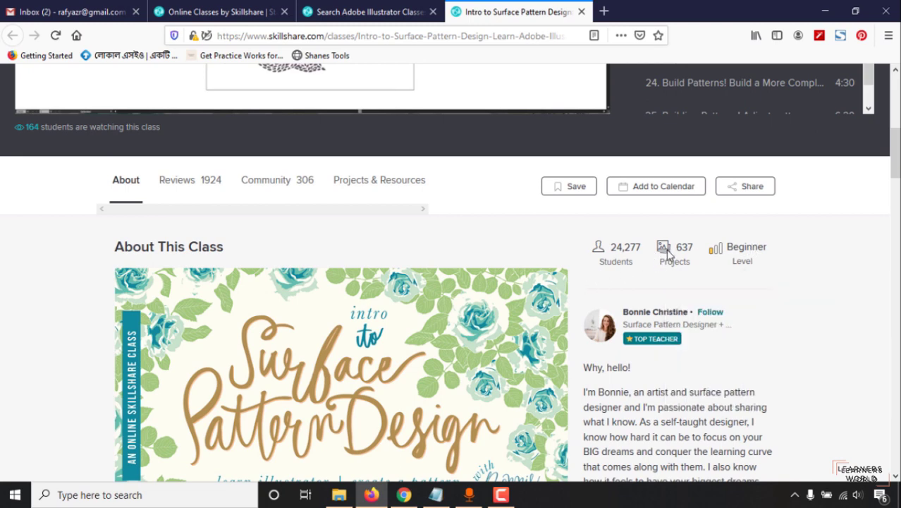
pyautogui.scroll(-4, 758, 302)
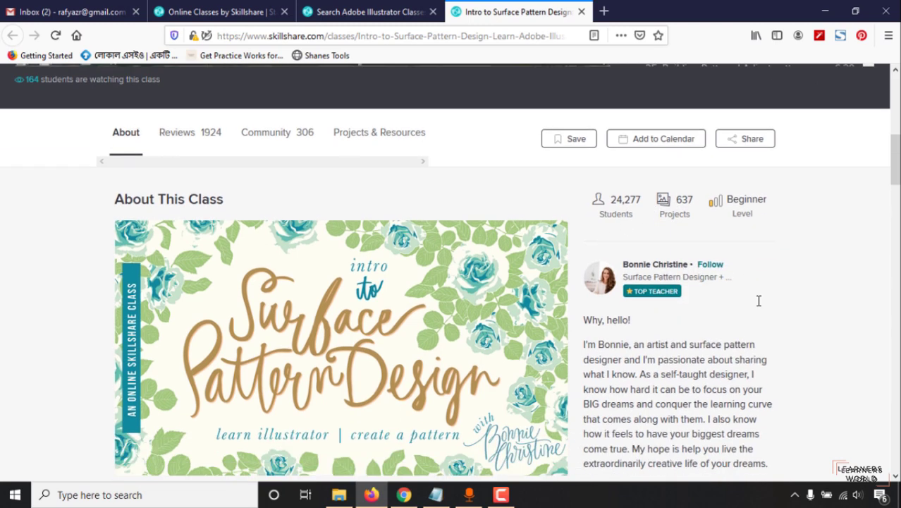
pyautogui.scroll(3, 666, 210)
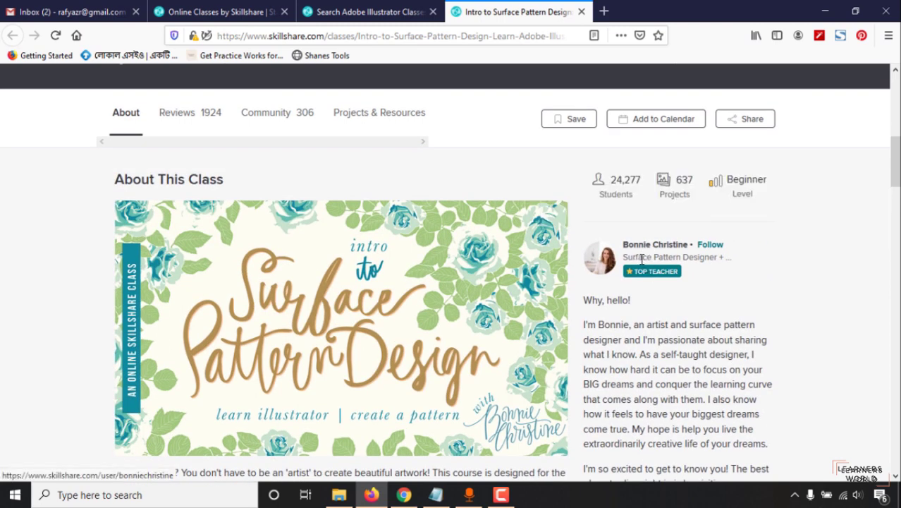
pyautogui.moveTo(659, 246)
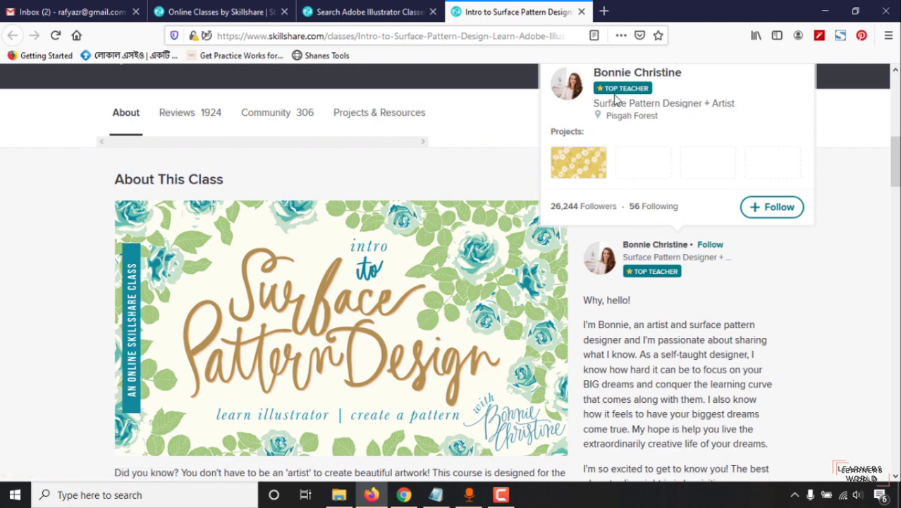
pyautogui.scroll(-3, 630, 368)
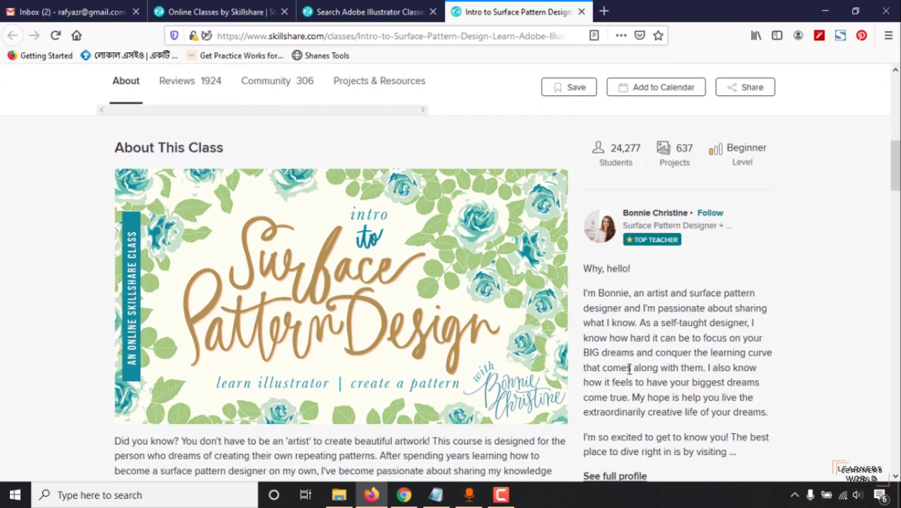
pyautogui.scroll(-6, 712, 312)
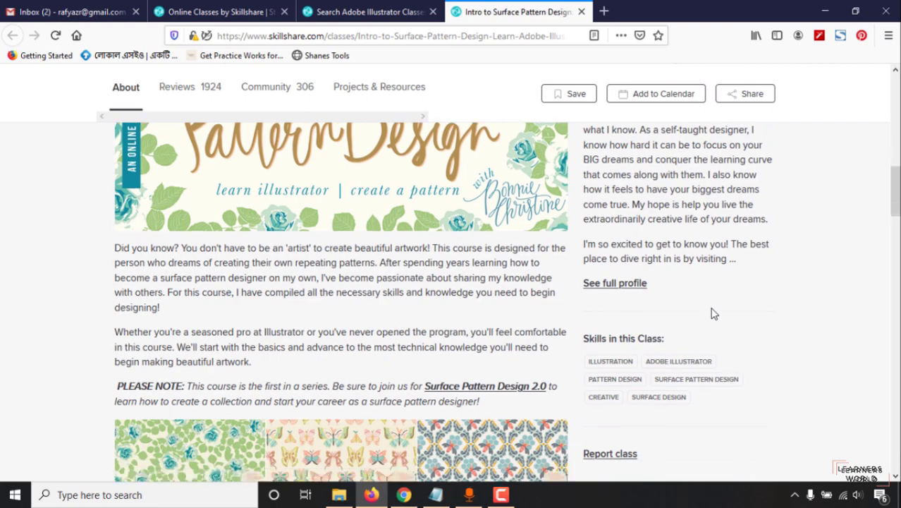
pyautogui.scroll(9, 135, 303)
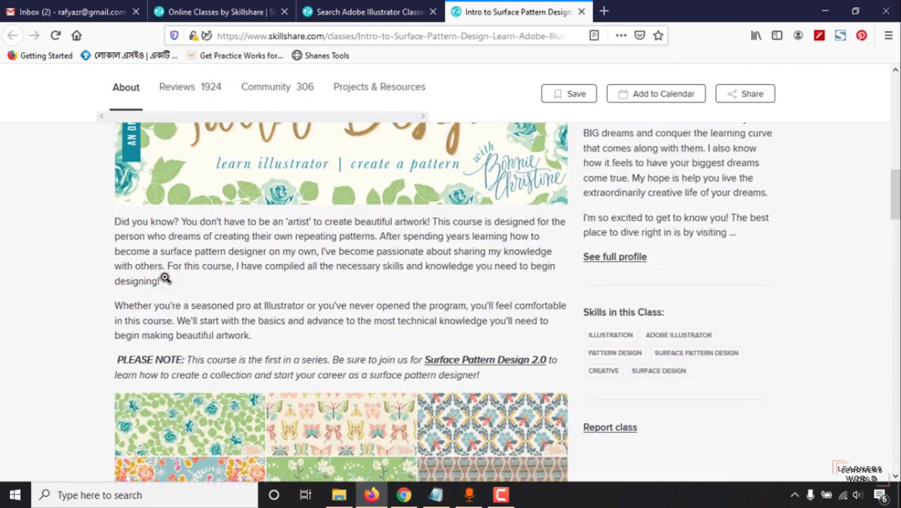
pyautogui.scroll(-8, 146, 327)
pyautogui.scroll(-10, 64, 342)
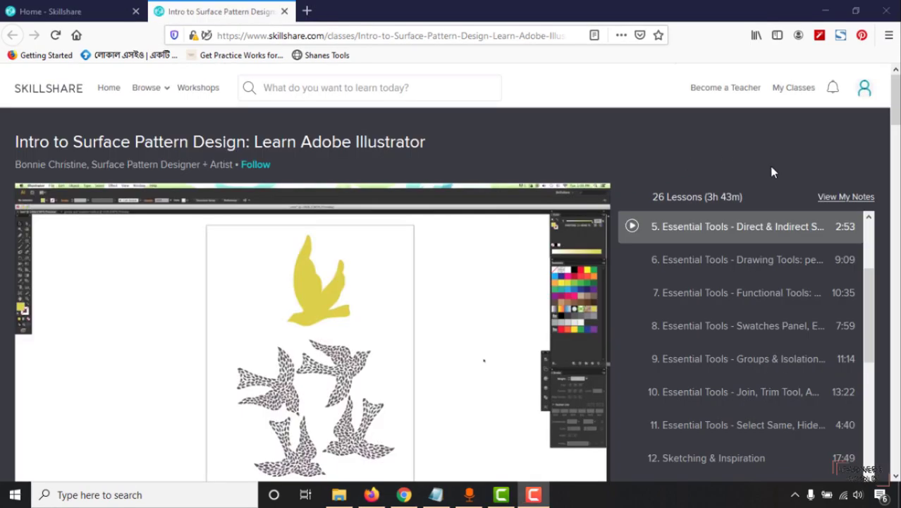
# Search for 'marketing' and filter to Premium classes, narrowing 3189 results to 2,960
pyautogui.click(412, 88)
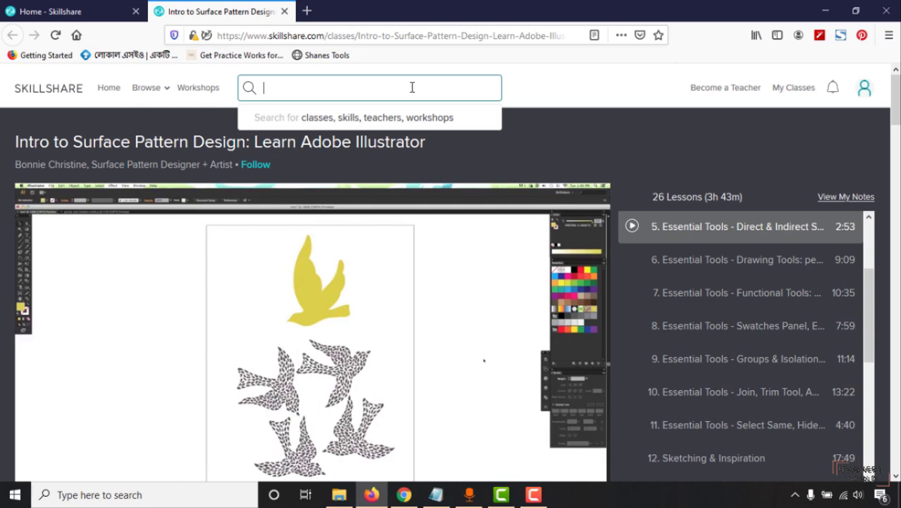
pyautogui.write('marketing')
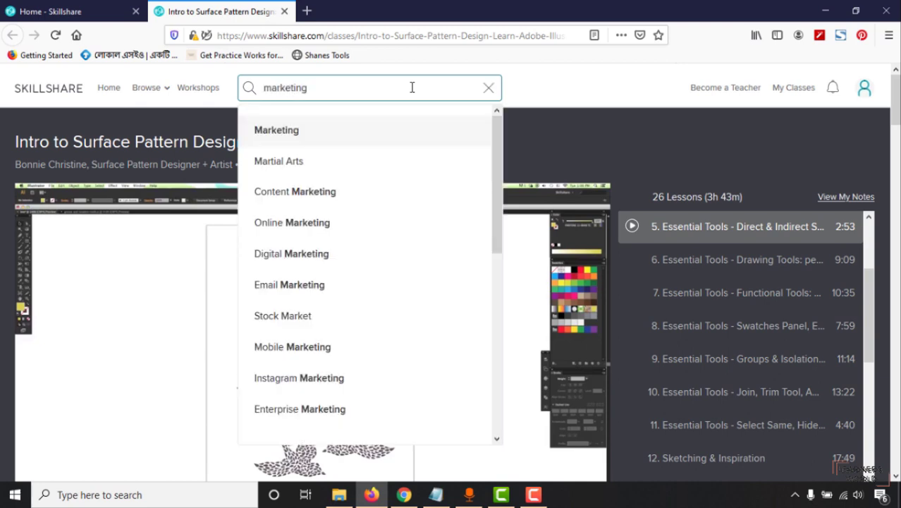
pyautogui.press('Return')
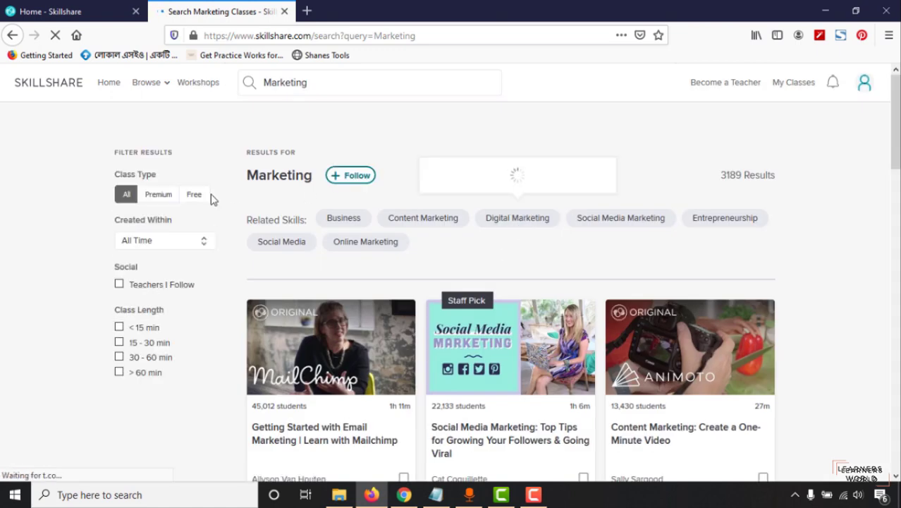
pyautogui.click(155, 197)
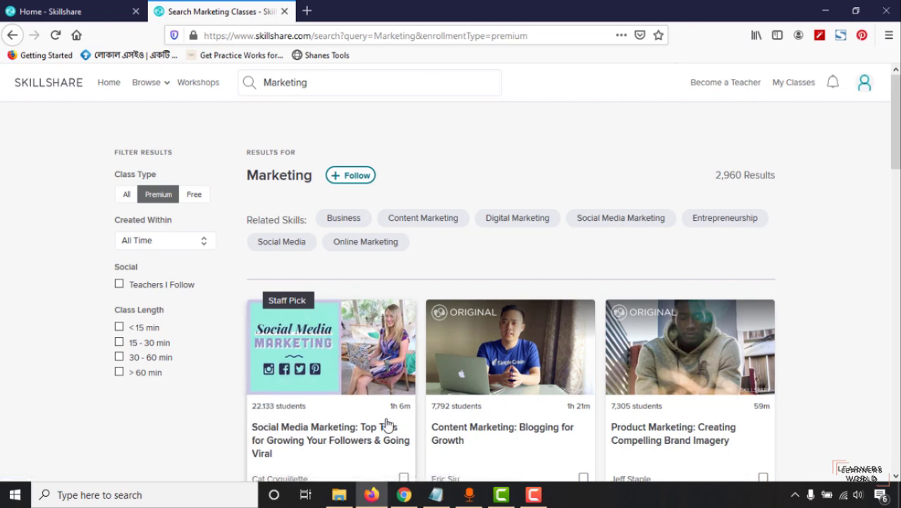
pyautogui.scroll(-1, 259, 357)
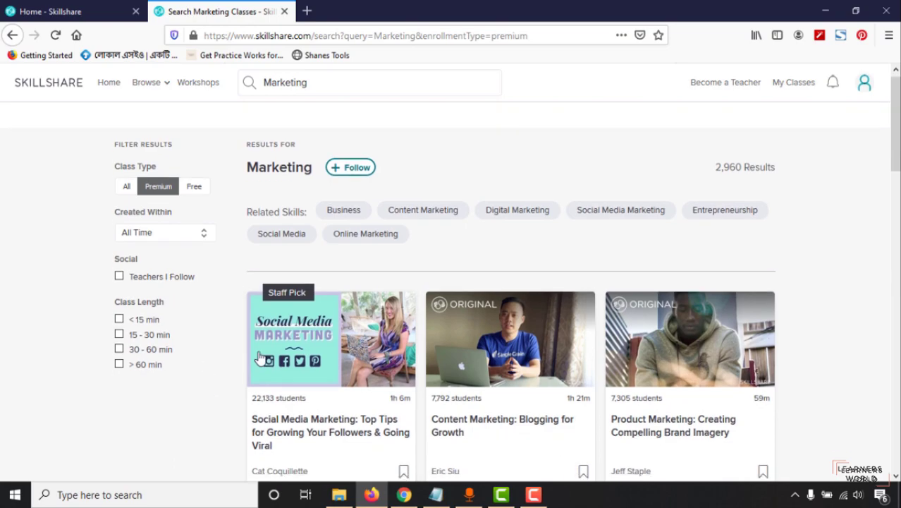
pyautogui.scroll(-2, 259, 357)
pyautogui.scroll(-3, 126, 416)
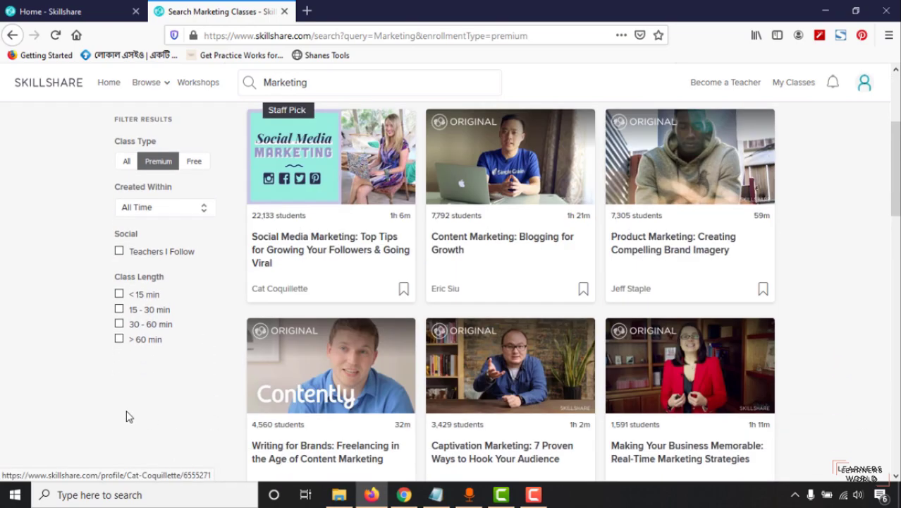
pyautogui.scroll(-5, 126, 416)
pyautogui.scroll(8, 226, 254)
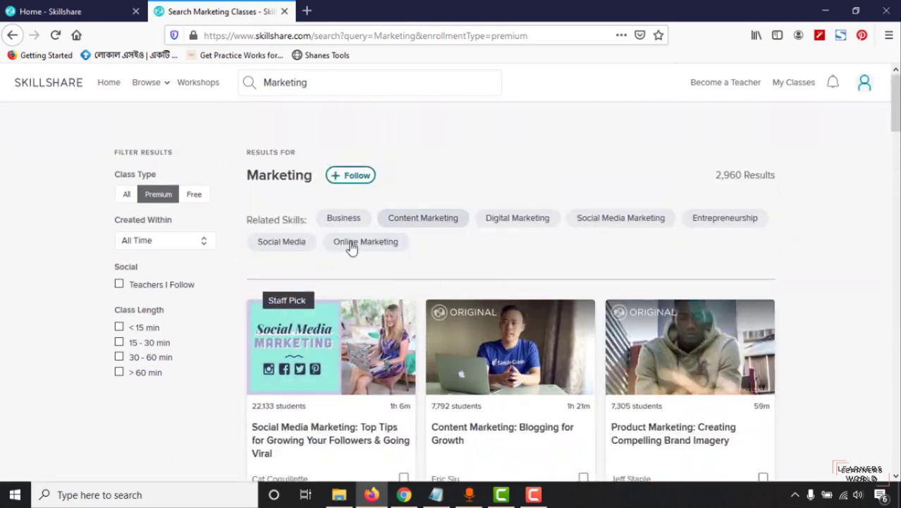